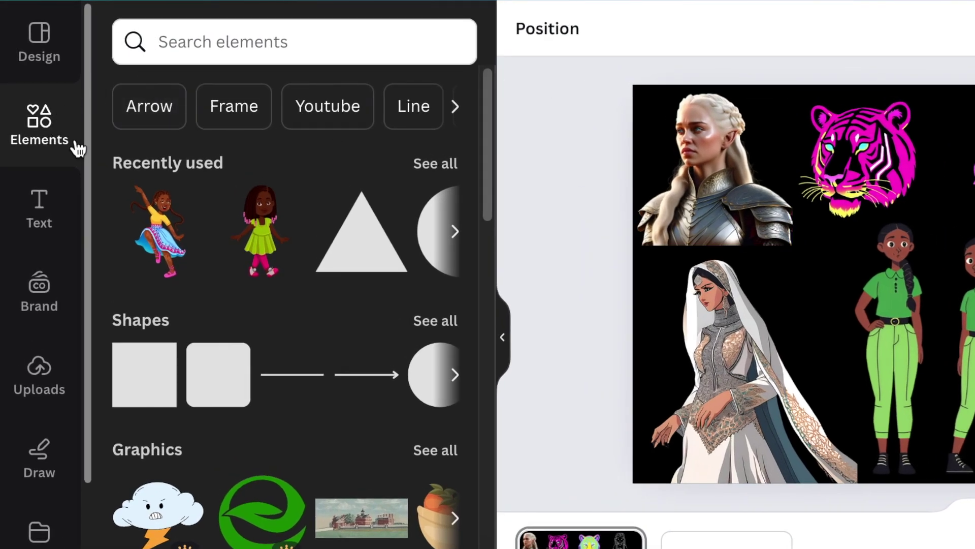
# Rerun the recent 'african teenager on phone' elements search, filtered to Graphics.
pyautogui.click(170, 45)
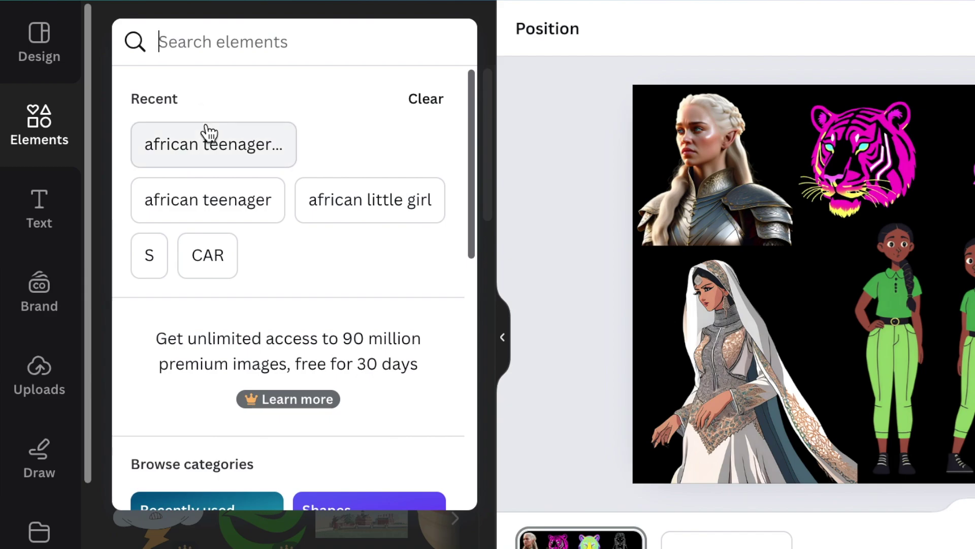
pyautogui.click(211, 152)
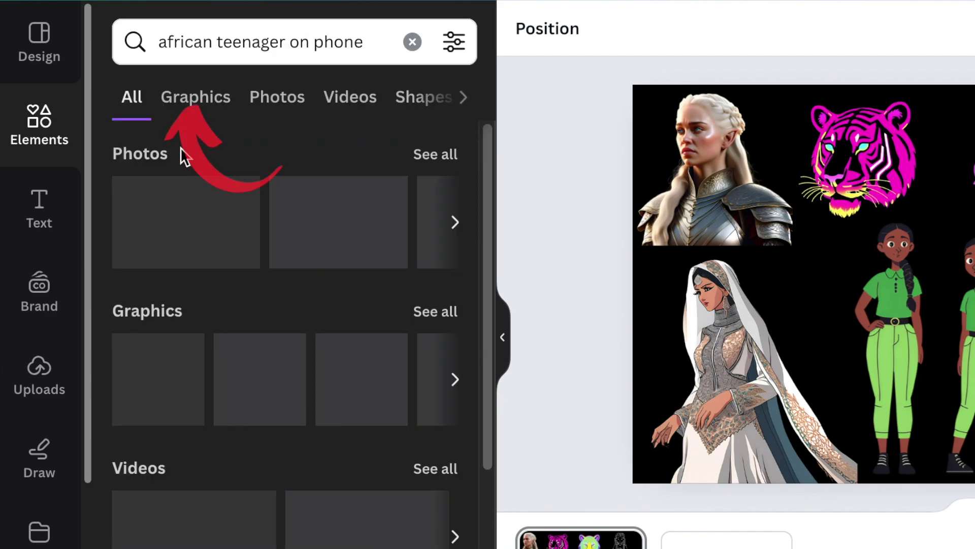
pyautogui.click(199, 107)
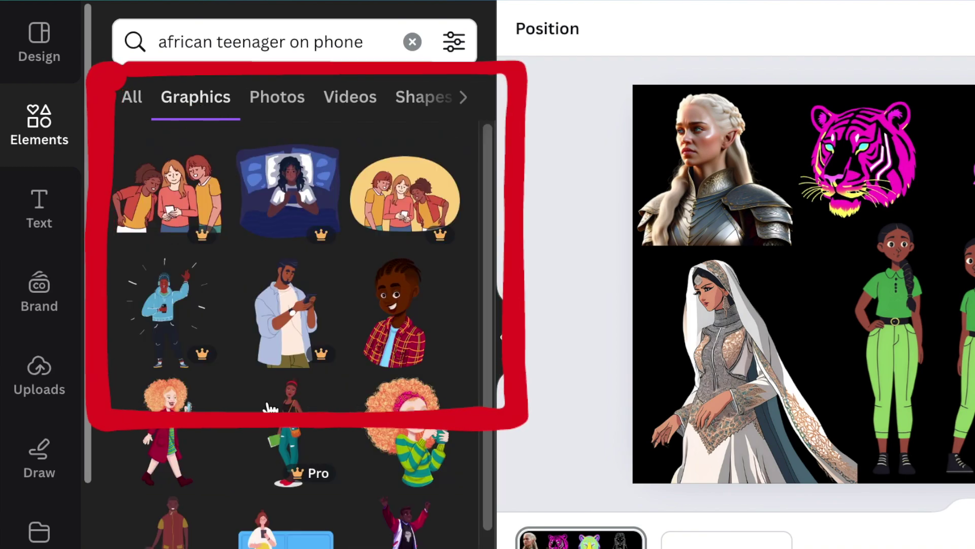
# Browse the graphic results and check the redhead teenager graphic's details.
pyautogui.scroll(-4, 272, 404)
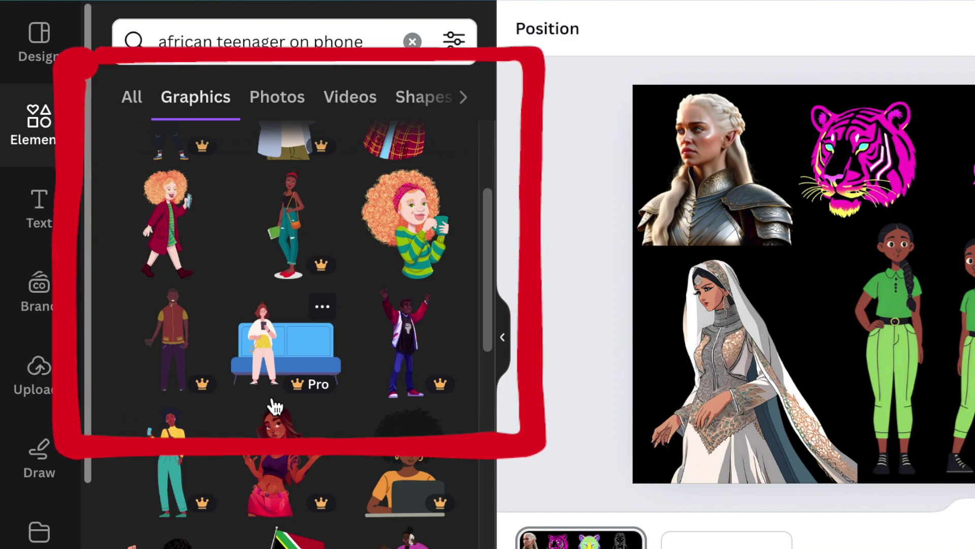
pyautogui.scroll(-2, 274, 421)
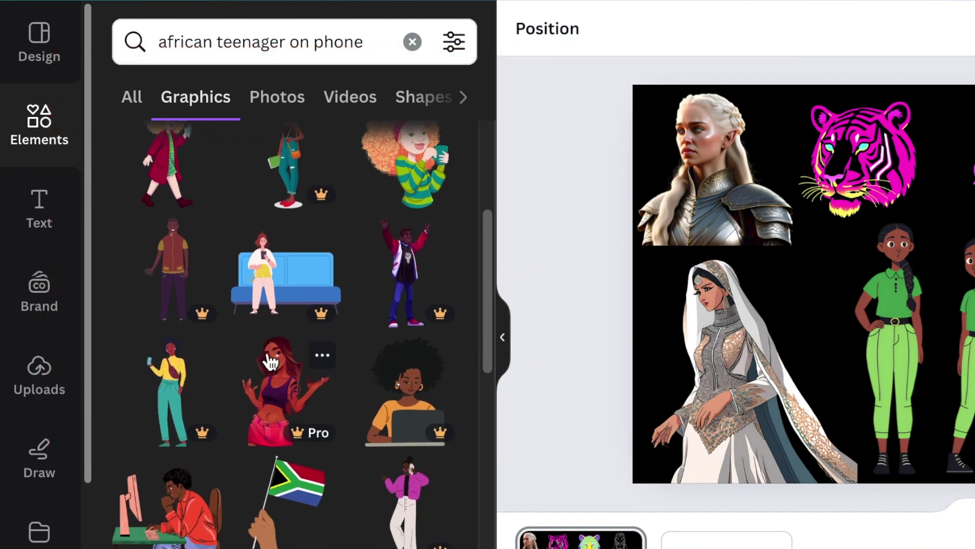
pyautogui.scroll(3, 318, 208)
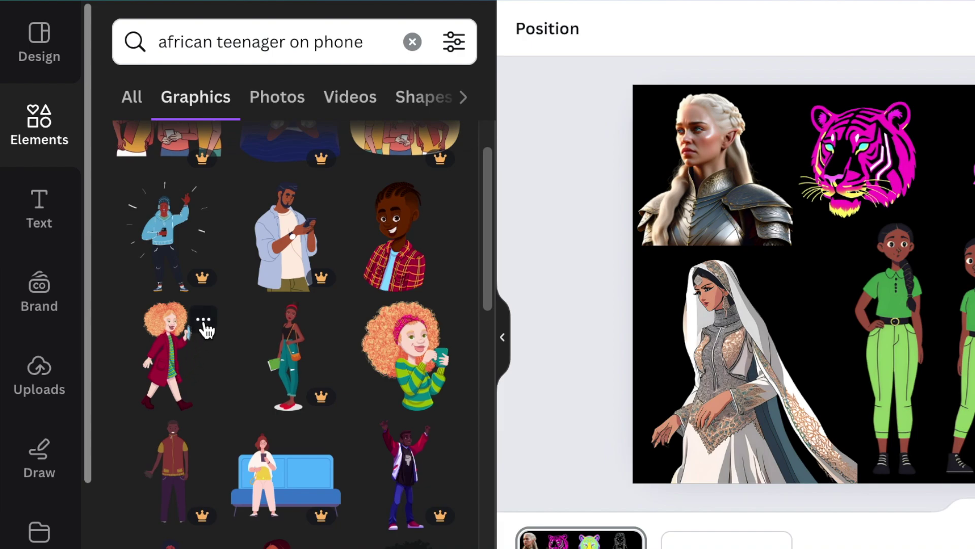
pyautogui.click(203, 321)
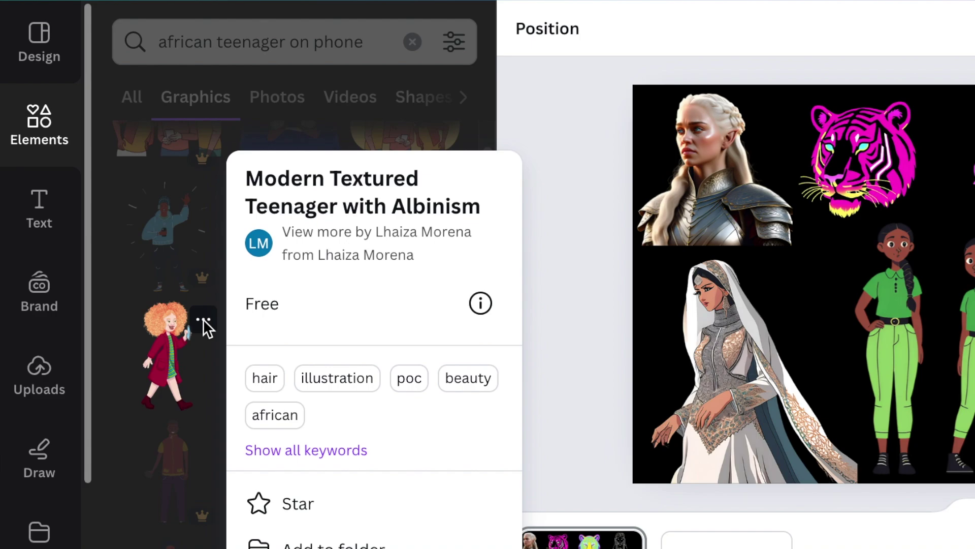
pyautogui.click(200, 376)
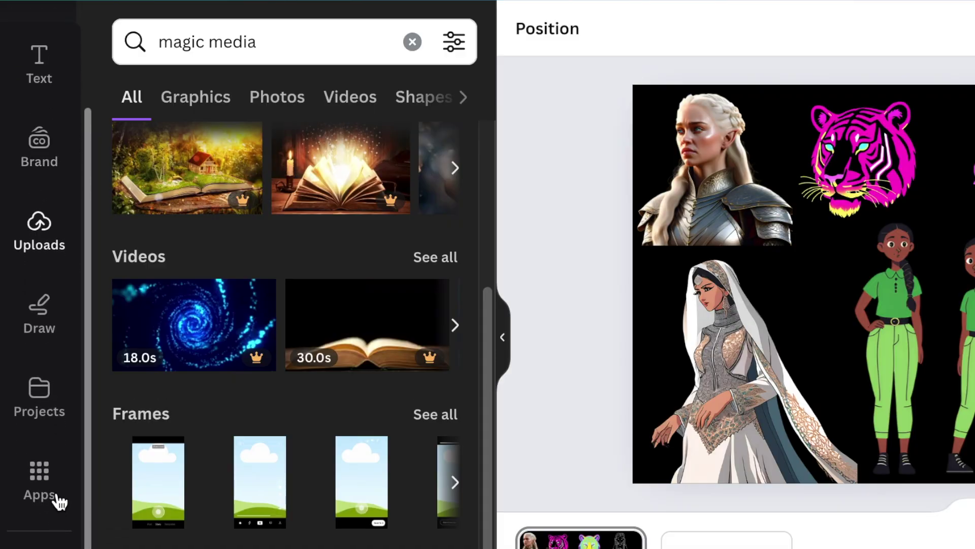
# Find 'magic media' in the Apps panel and open the Magic Media app.
pyautogui.click(44, 479)
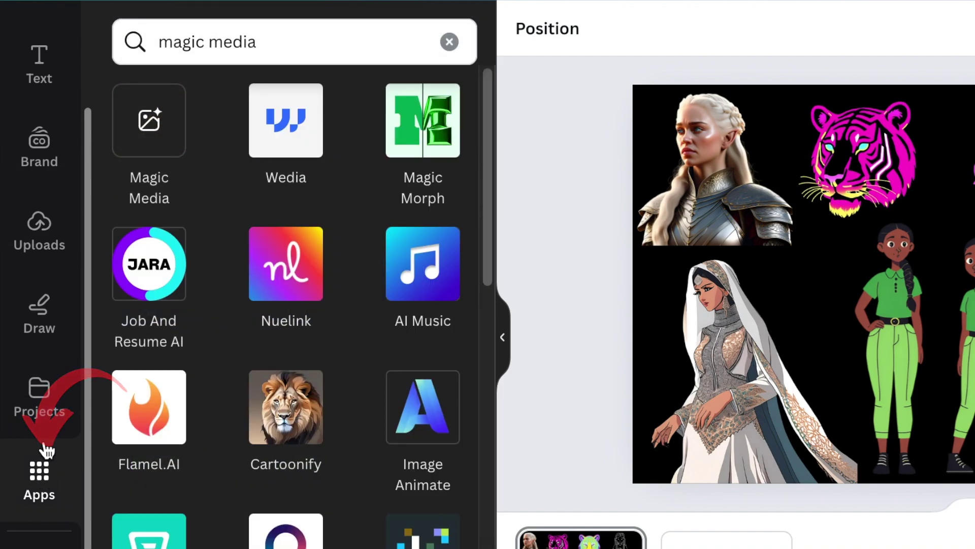
pyautogui.click(278, 39)
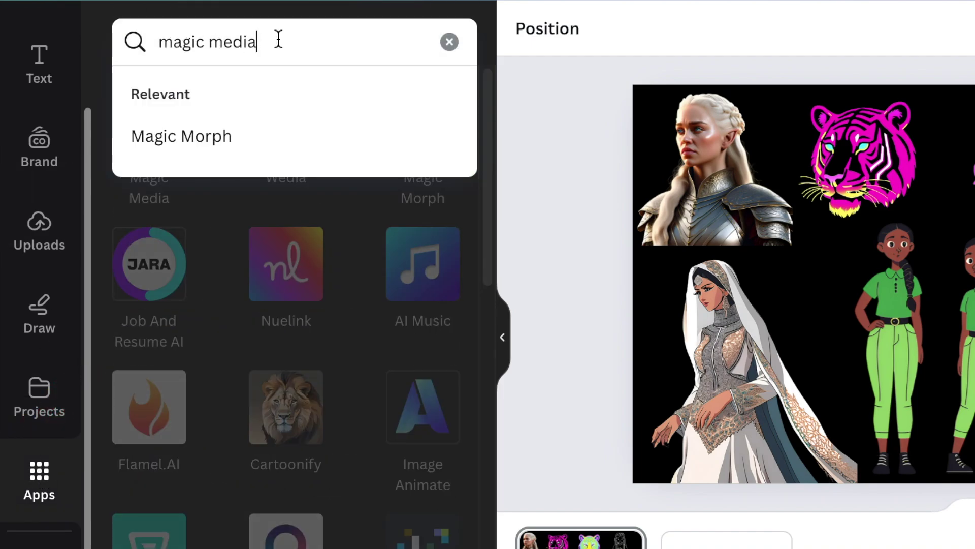
pyautogui.click(256, 118)
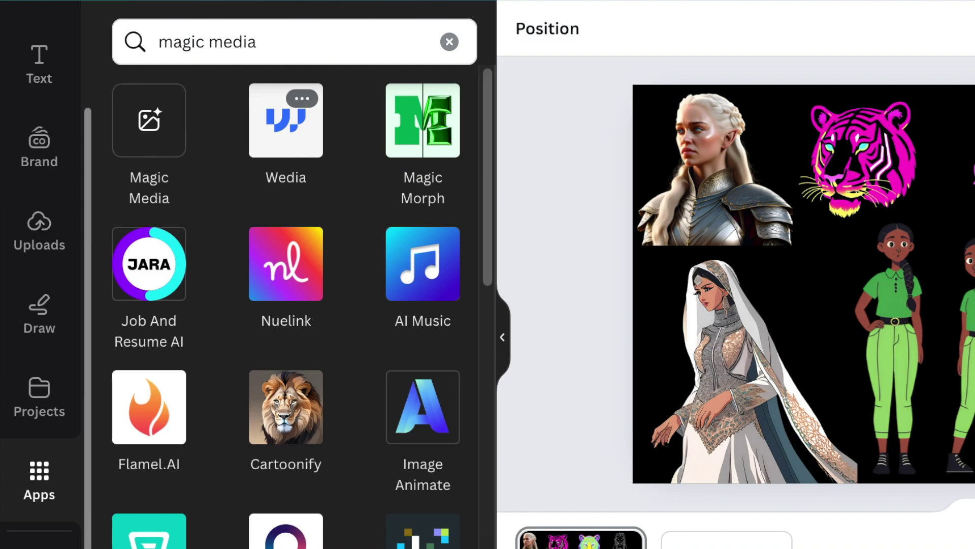
pyautogui.click(140, 127)
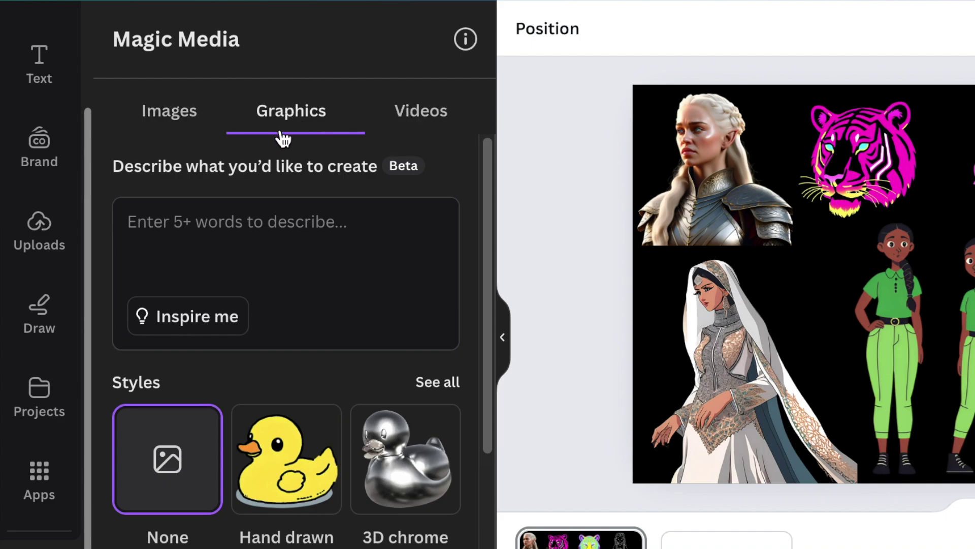
# Add a new black page and select its background, ready for a graphic description.
pyautogui.hotkey('ctrl', 'Return')
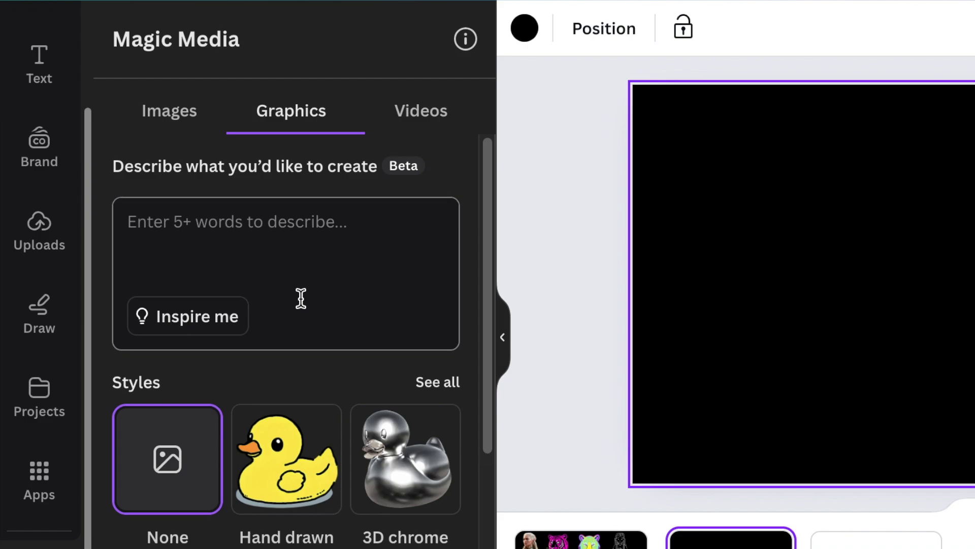
pyautogui.scroll(-3, 312, 457)
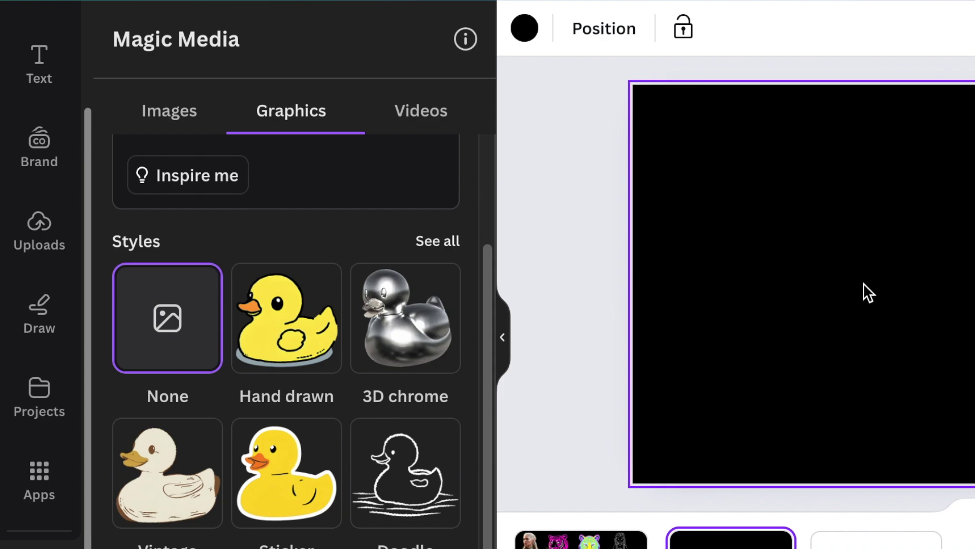
pyautogui.click(673, 134)
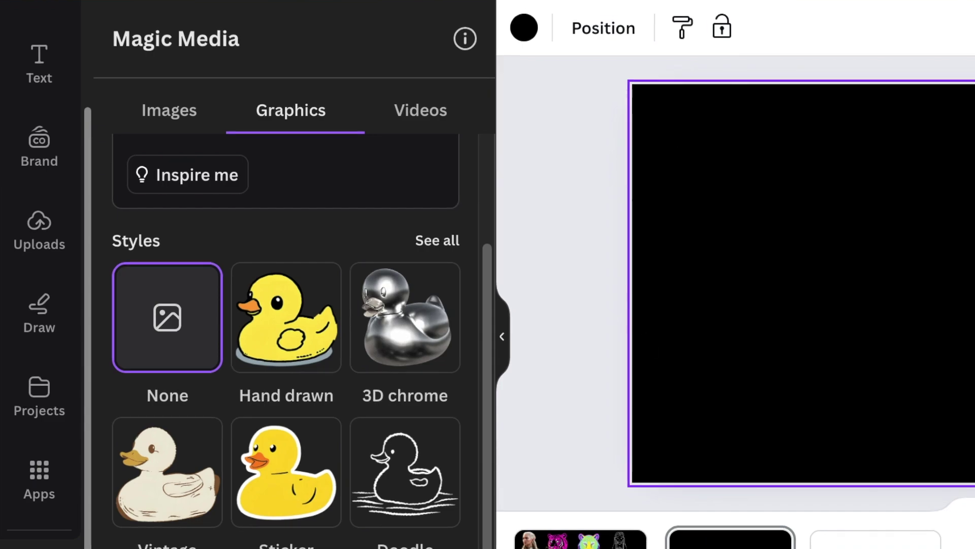
pyautogui.scroll(3, 237, 312)
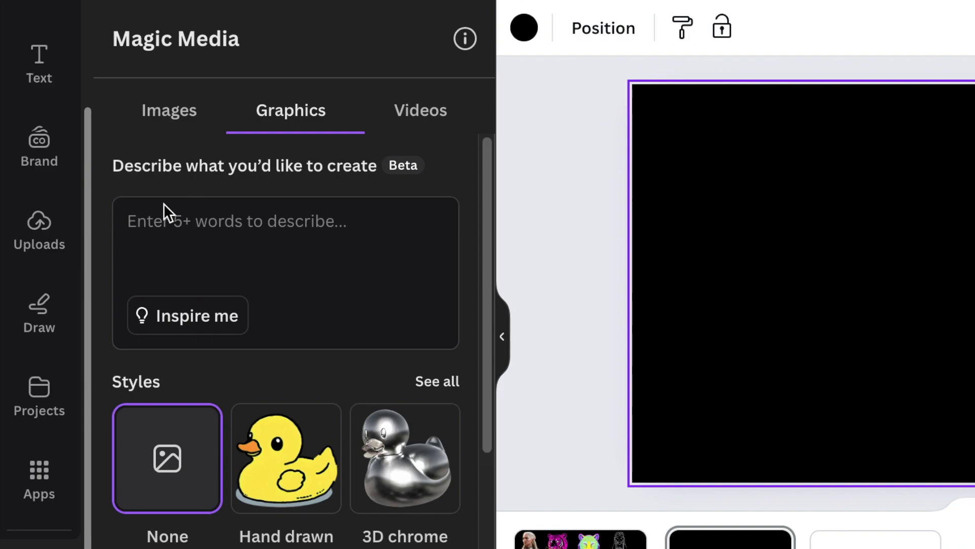
pyautogui.click(221, 228)
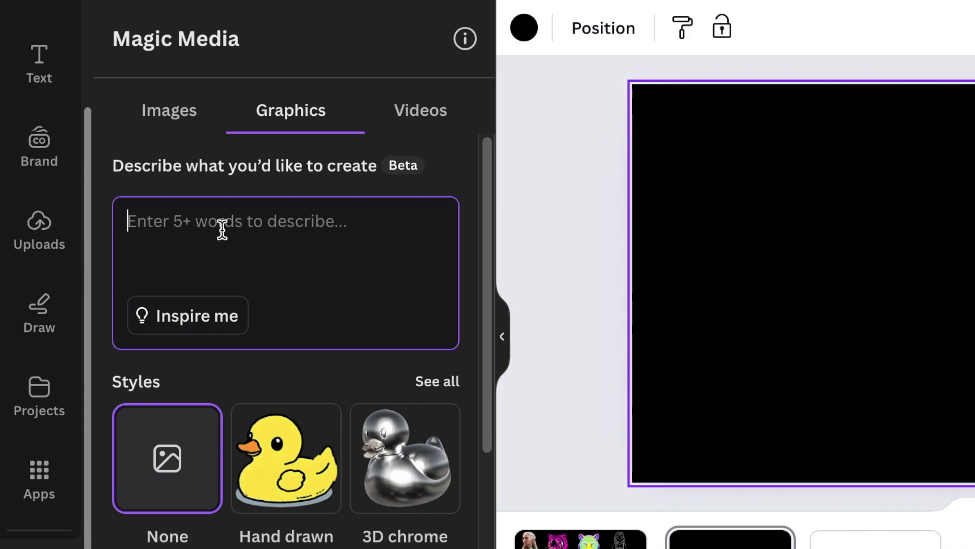
# Describe a neon tiger and insert the generated neon tiger head onto the black page.
pyautogui.write('Neon light')
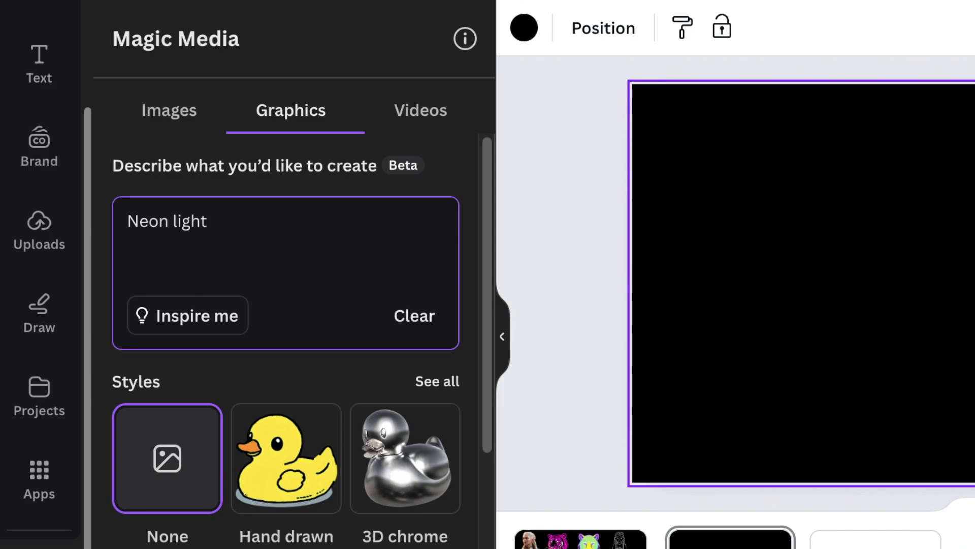
pyautogui.scroll(-3, 211, 300)
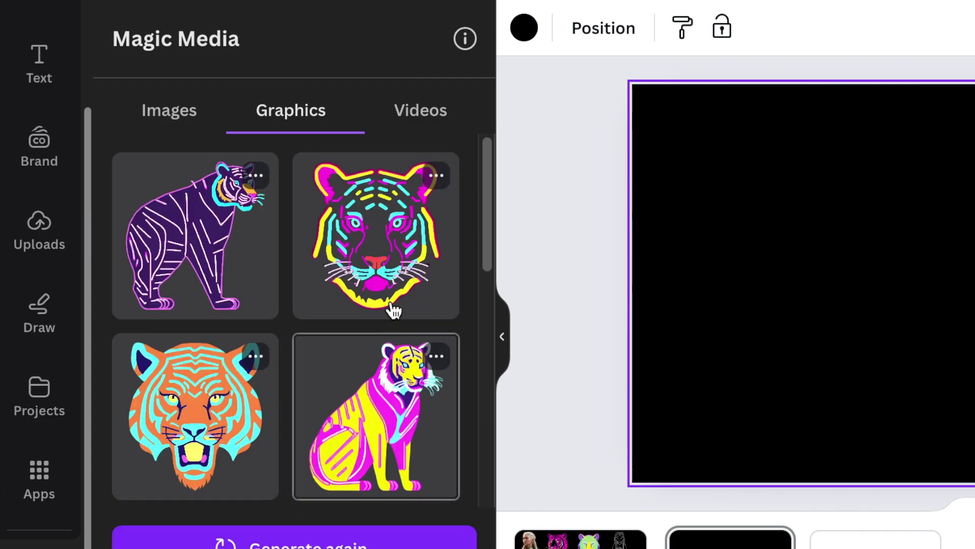
pyautogui.click(377, 256)
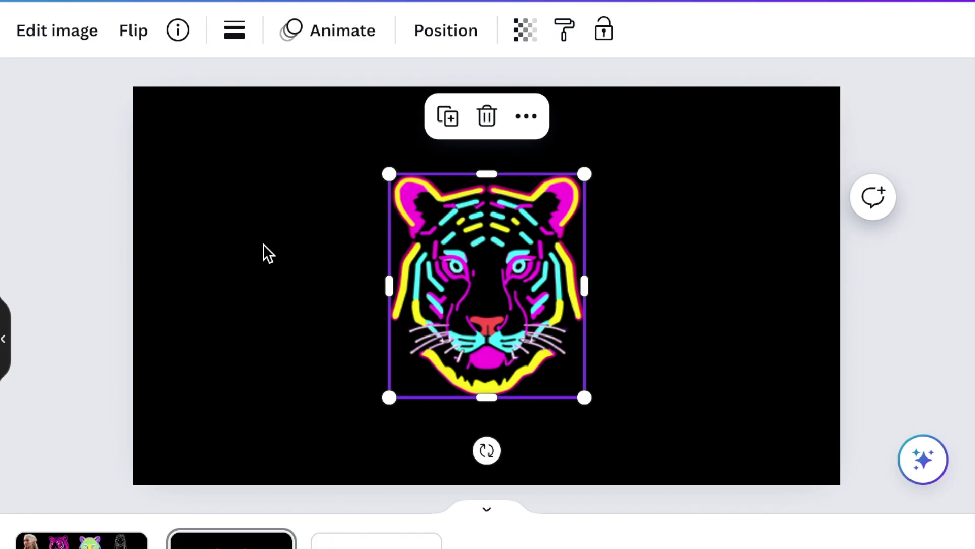
# Raise the tiger head, add a widened 'BONGO TiGERS' title beneath it, and add page 3.
pyautogui.moveTo(491, 288); pyautogui.dragTo(478, 240)
pyautogui.click(306, 340)
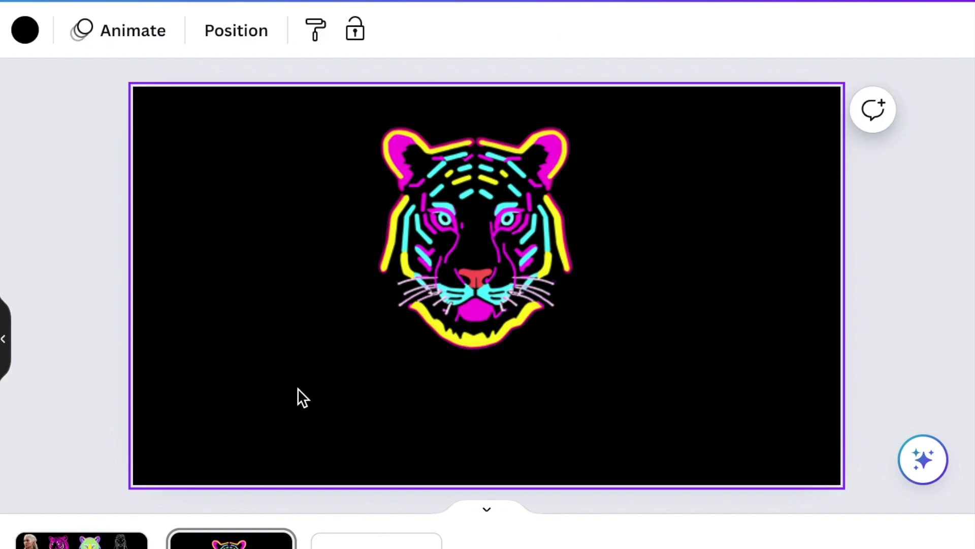
pyautogui.press('t')
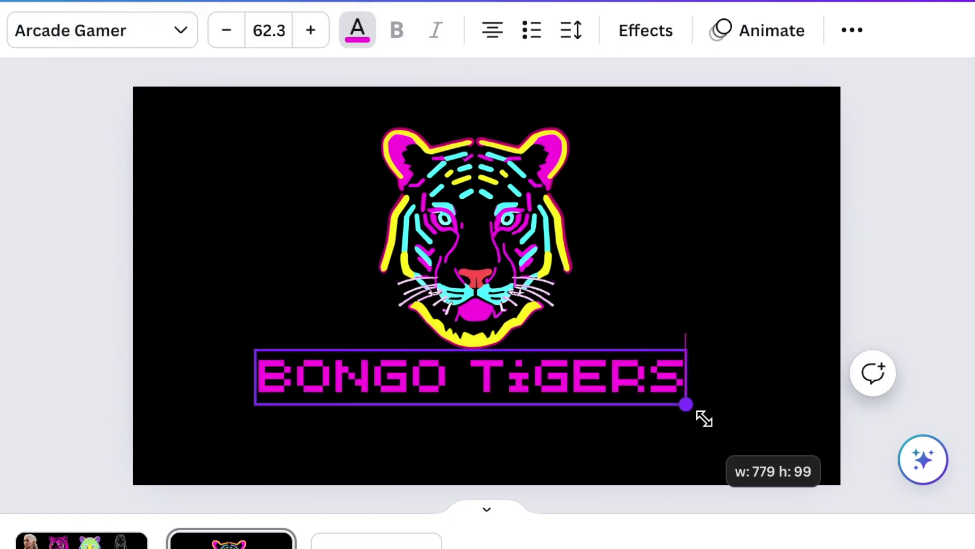
pyautogui.moveTo(703, 415); pyautogui.dragTo(720, 420)
pyautogui.click(664, 199)
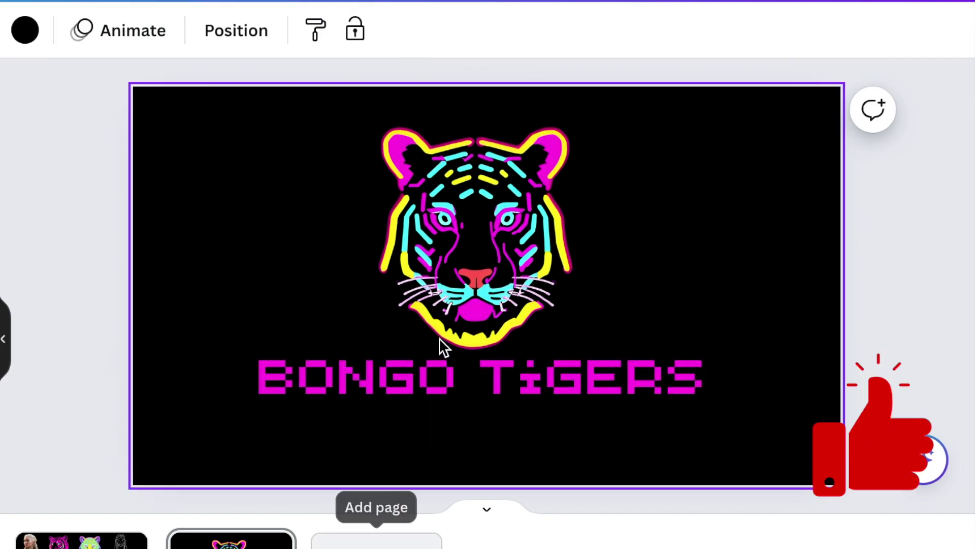
pyautogui.click(376, 539)
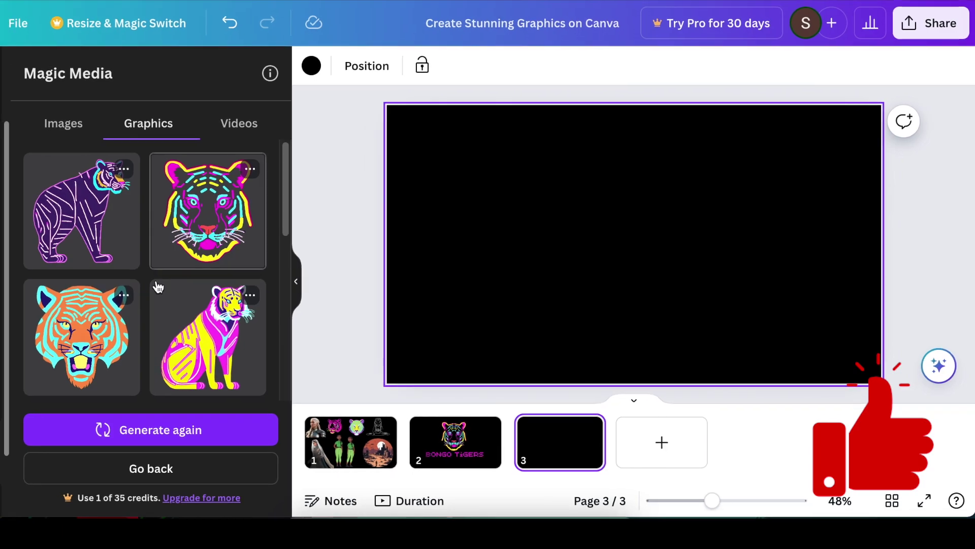
# Replace the prompt with the fantasy forest description and place the generated forest on page 3.
pyautogui.scroll(6, 158, 287)
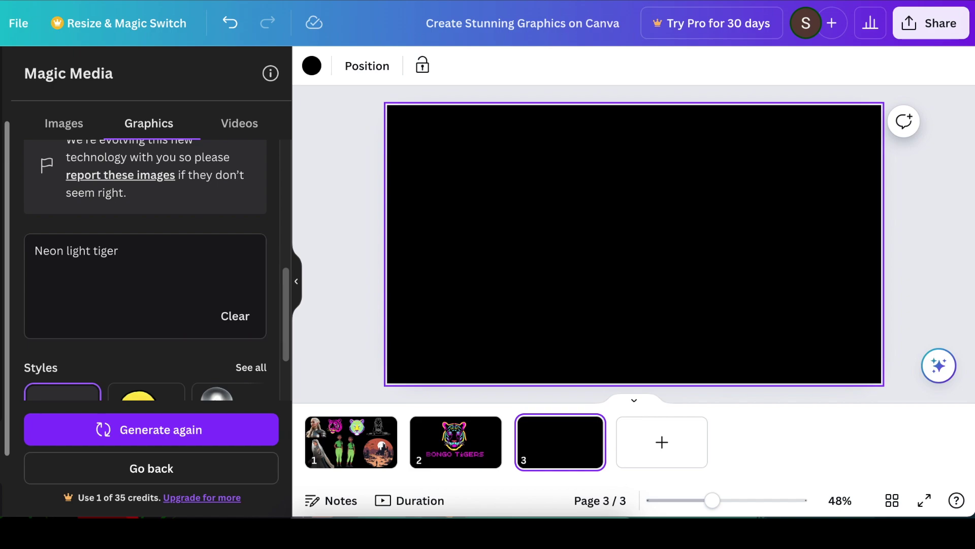
pyautogui.click(235, 316)
pyautogui.hotkey('ctrl', 'v')
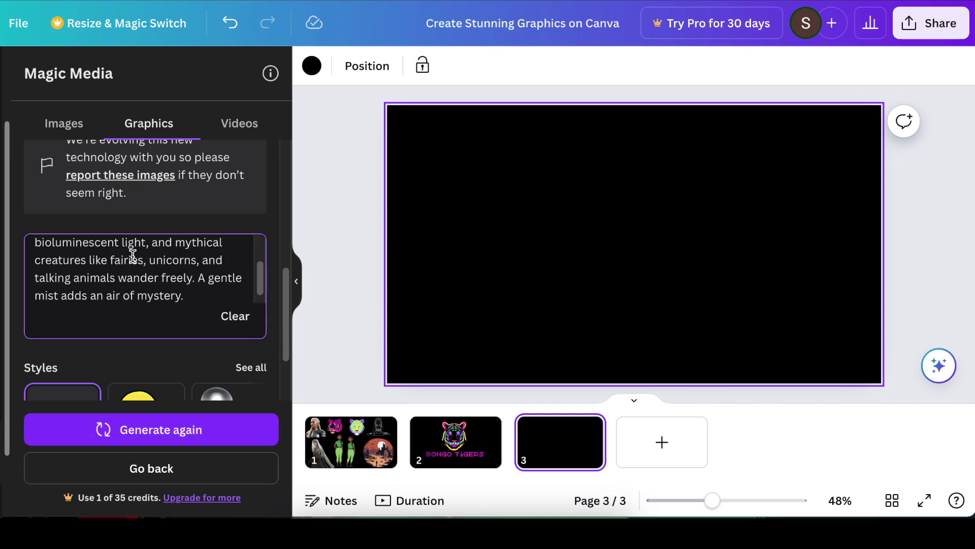
pyautogui.click(174, 430)
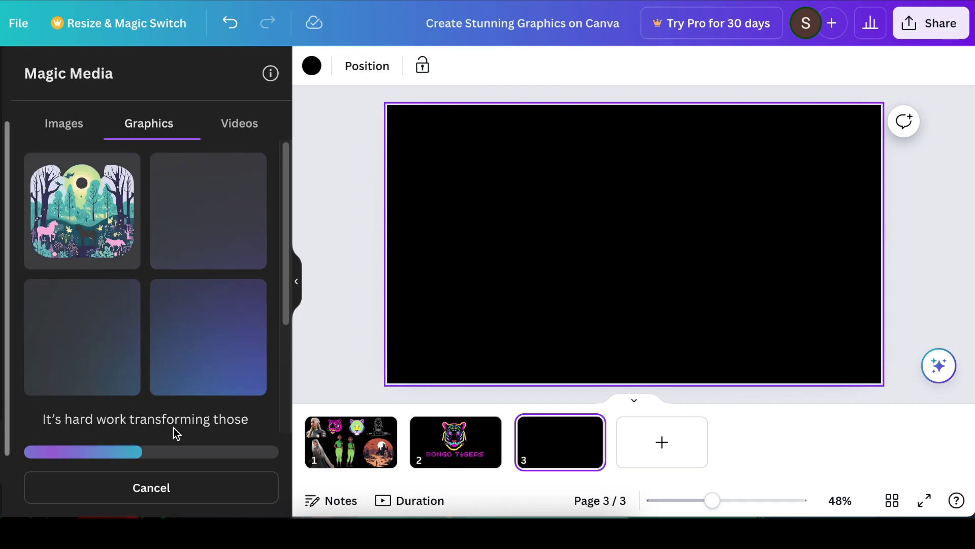
pyautogui.click(208, 336)
# Generate another batch, place the airship graphic on page 3, and clear the prompt.
pyautogui.click(173, 429)
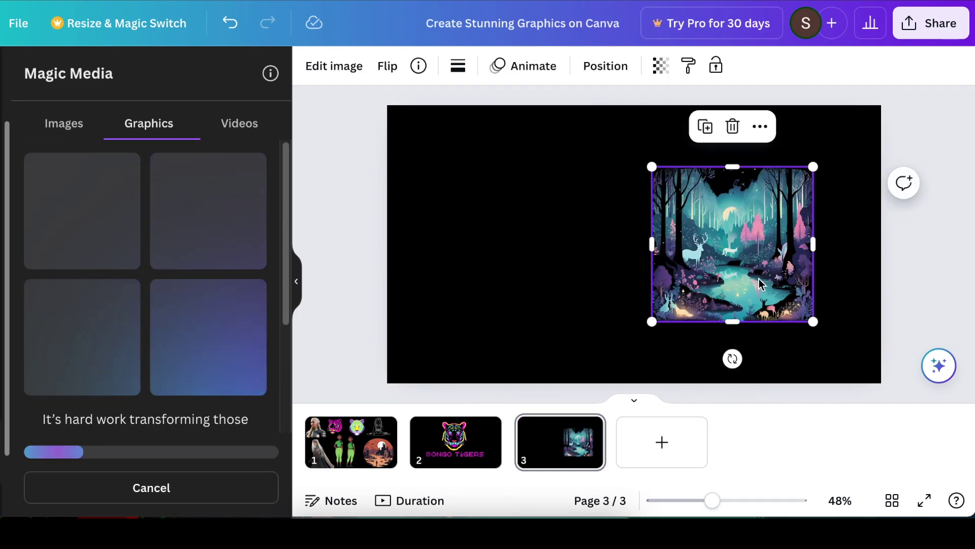
pyautogui.click(208, 210)
pyautogui.scroll(-8, 206, 311)
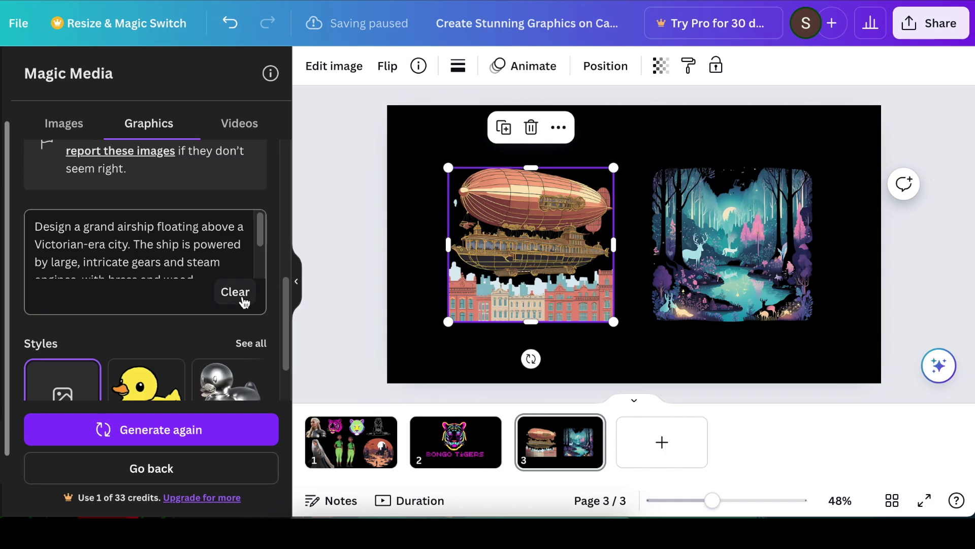
pyautogui.click(239, 293)
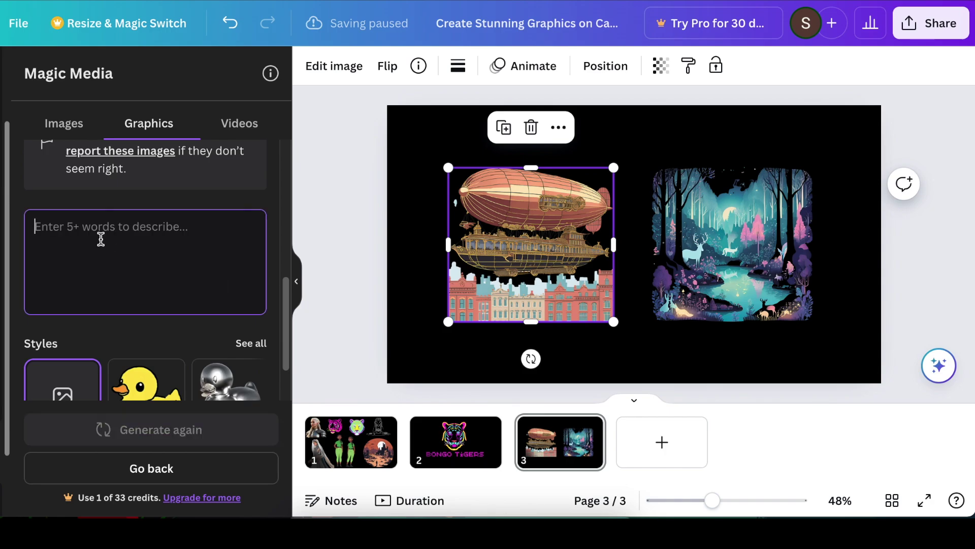
# Generate a girl dancing in ballet shoes and pink skirt, rearrange airship and forest, place her left.
pyautogui.write('An african little girl dancing, wearing ballet dancers shoes,')
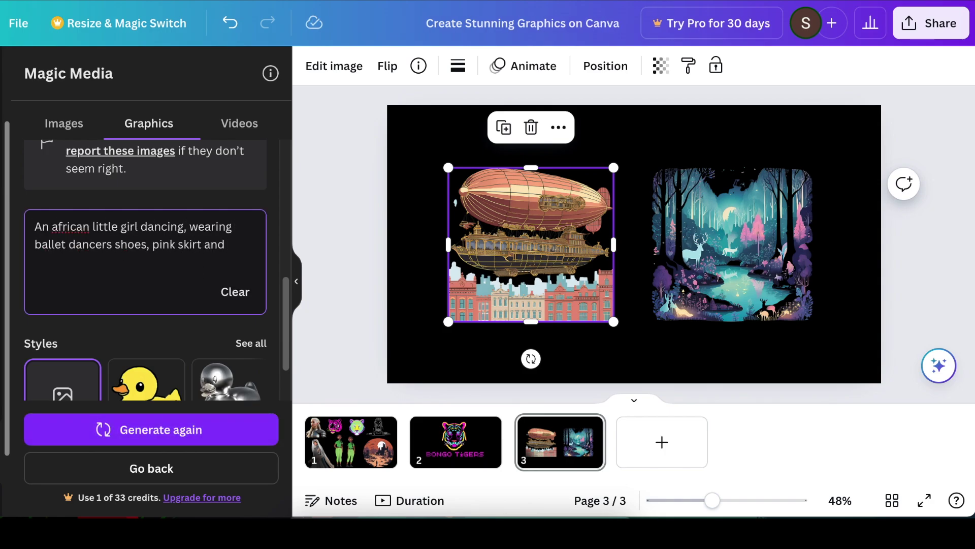
pyautogui.write(' pink skirt and')
pyautogui.click(185, 430)
pyautogui.moveTo(584, 264); pyautogui.dragTo(628, 231)
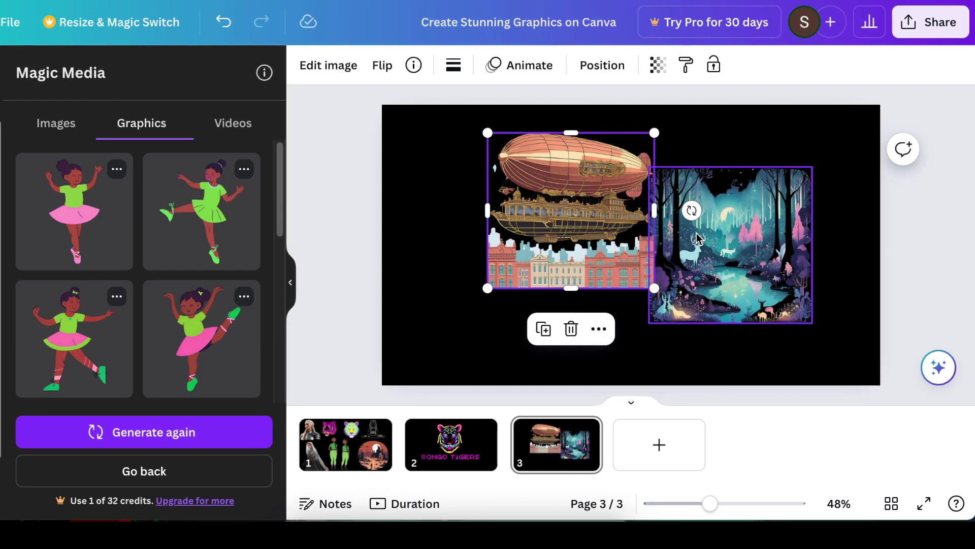
pyautogui.moveTo(697, 238); pyautogui.dragTo(753, 278)
pyautogui.moveTo(541, 173)
pyautogui.mouseDown()
pyautogui.moveTo(588, 173)
pyautogui.moveTo(529, 159)
pyautogui.mouseUp()
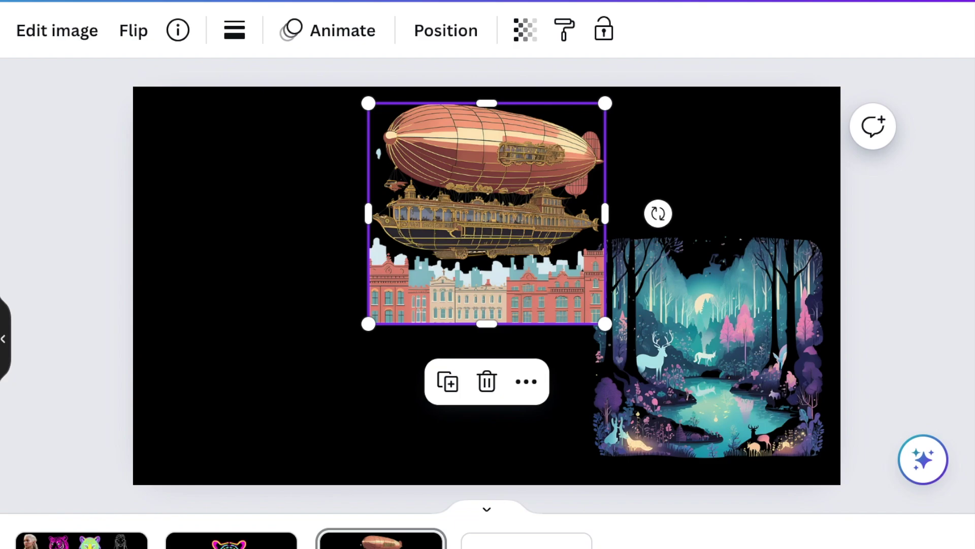
pyautogui.press('Tab')
pyautogui.moveTo(437, 329); pyautogui.dragTo(233, 337)
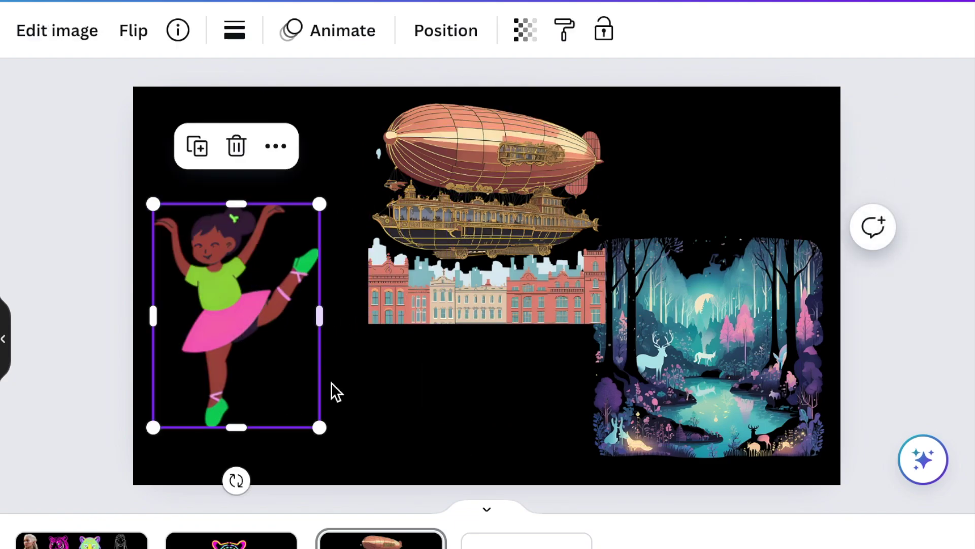
# Check the ballerina graphic's details, deselect it, and generate more dancing girl graphics.
pyautogui.click(178, 33)
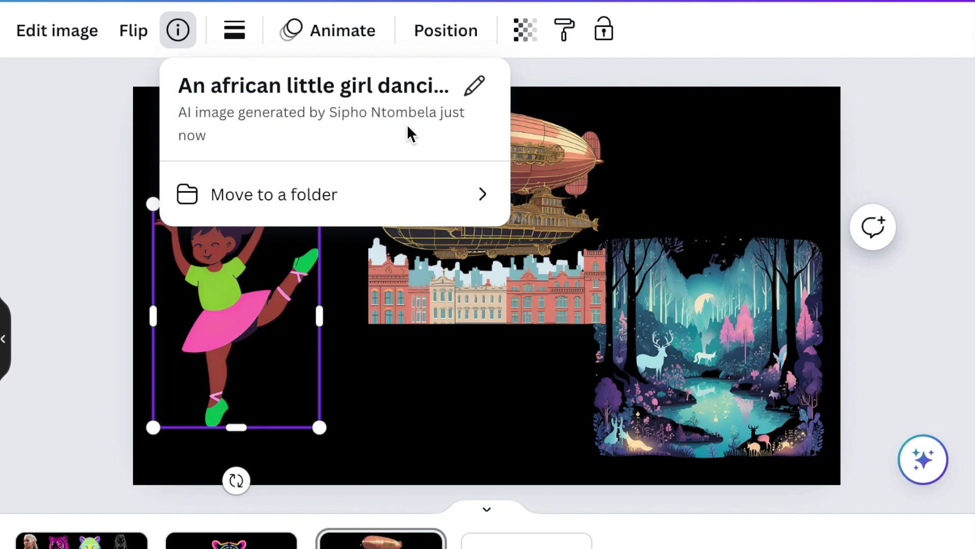
pyautogui.click(366, 410)
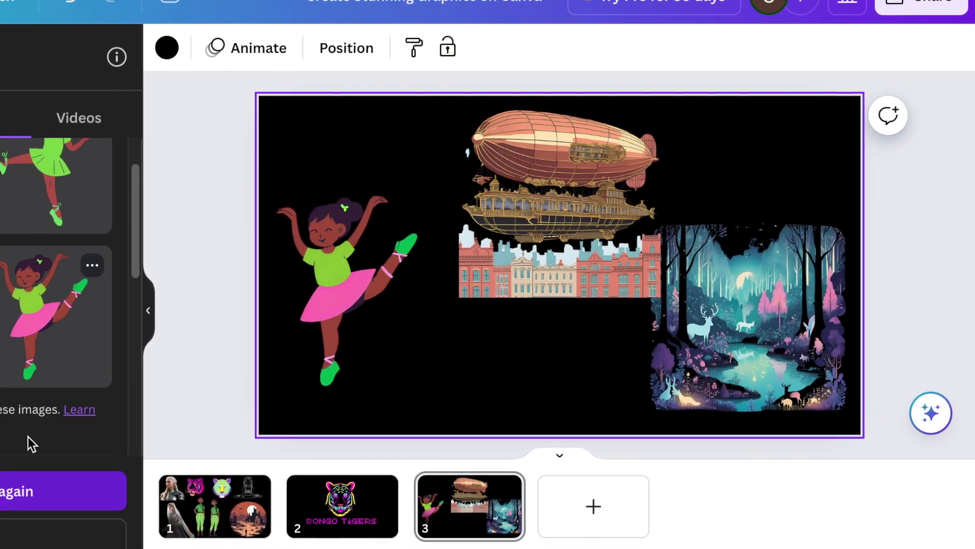
pyautogui.scroll(2, 111, 330)
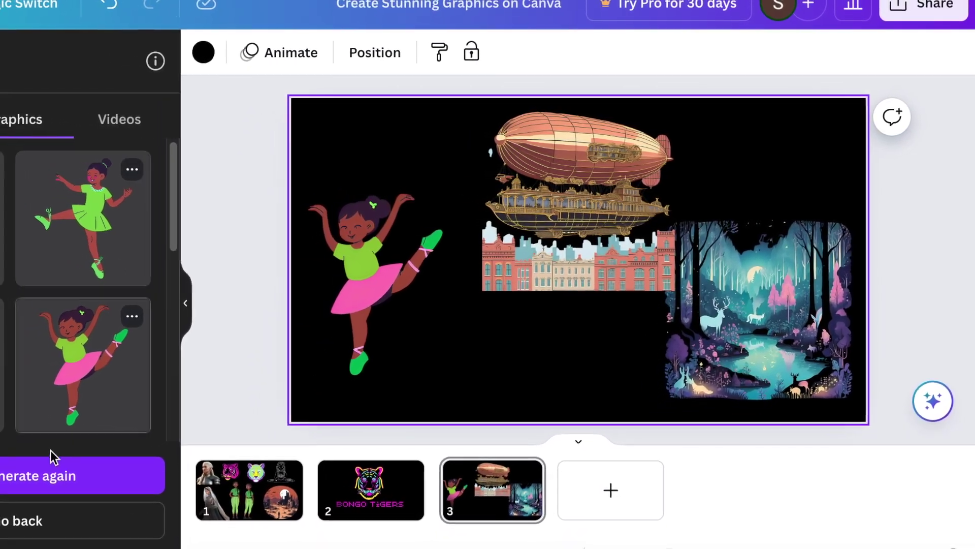
pyautogui.click(18, 477)
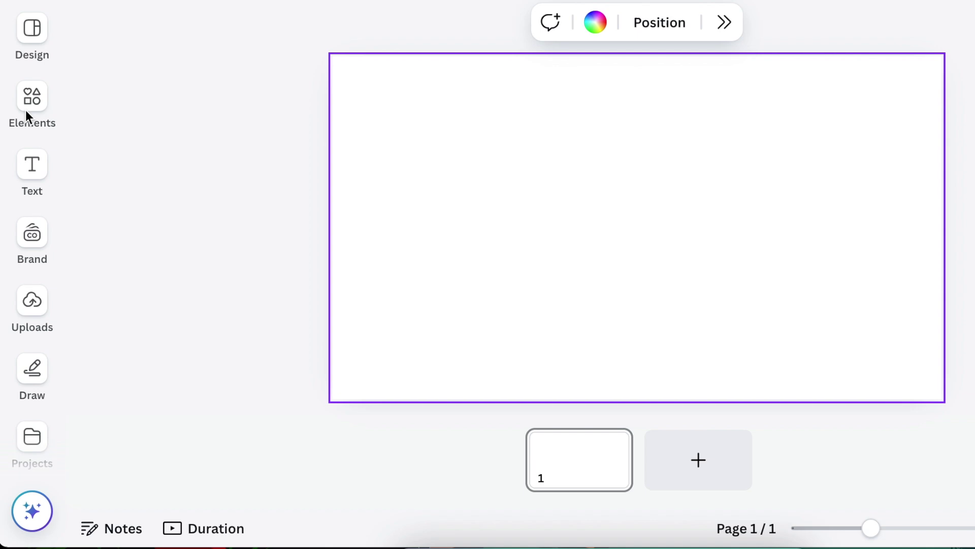
# Search the Apps panel for 'magic media' and open the Magic Media generator.
pyautogui.scroll(-5, 23, 429)
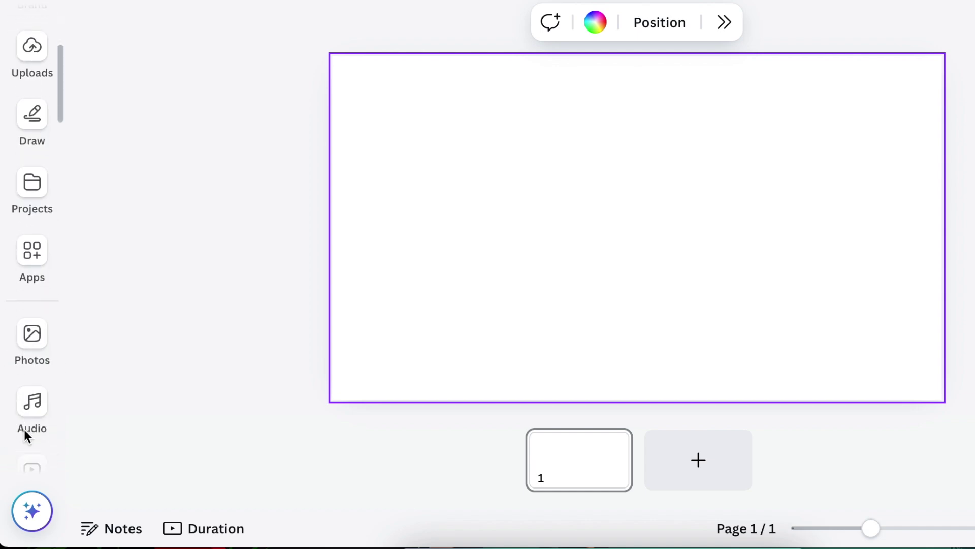
pyautogui.click(34, 250)
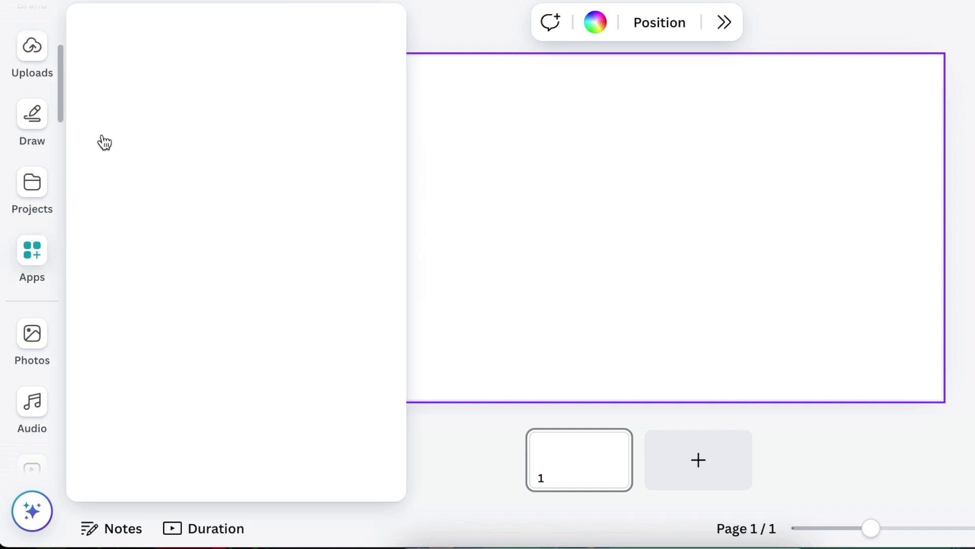
pyautogui.click(170, 22)
pyautogui.write('magic media')
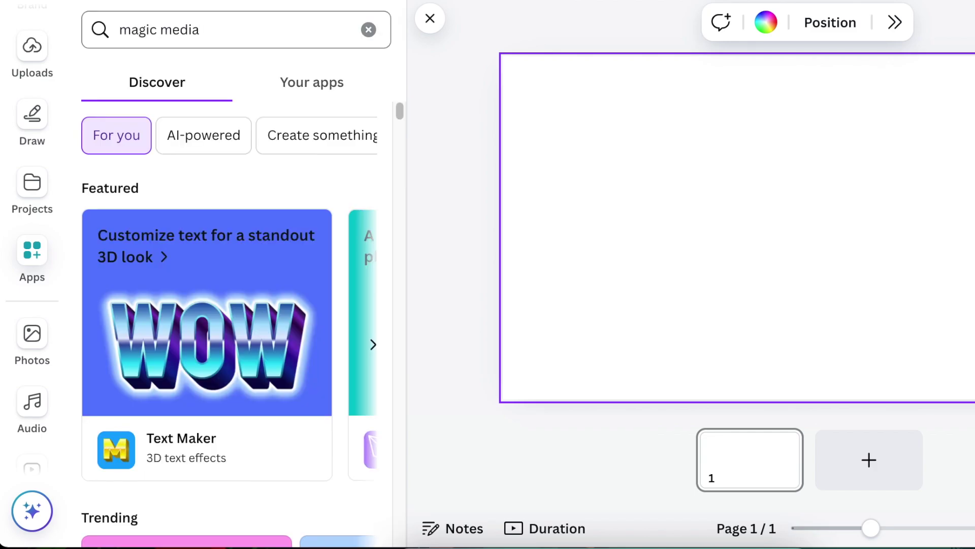
pyautogui.click(112, 104)
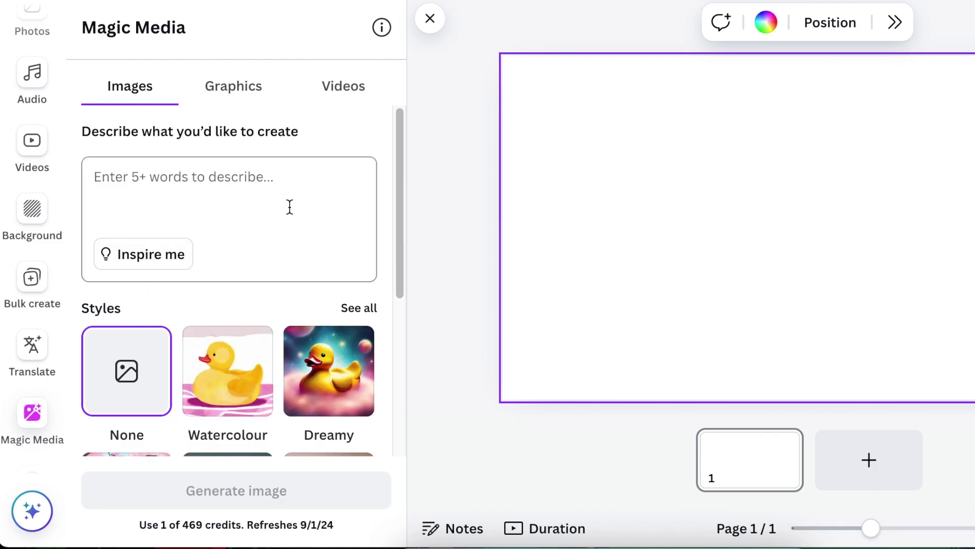
# Fill the prompt via Inspire me, generate moon-over-mountains images, and insert the first one.
pyautogui.click(224, 180)
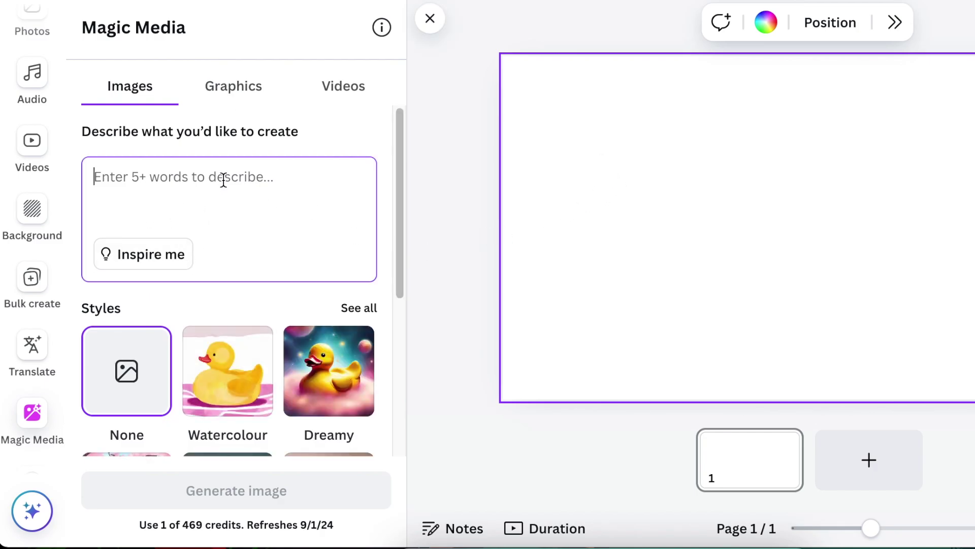
pyautogui.click(177, 253)
pyautogui.scroll(-5, 170, 259)
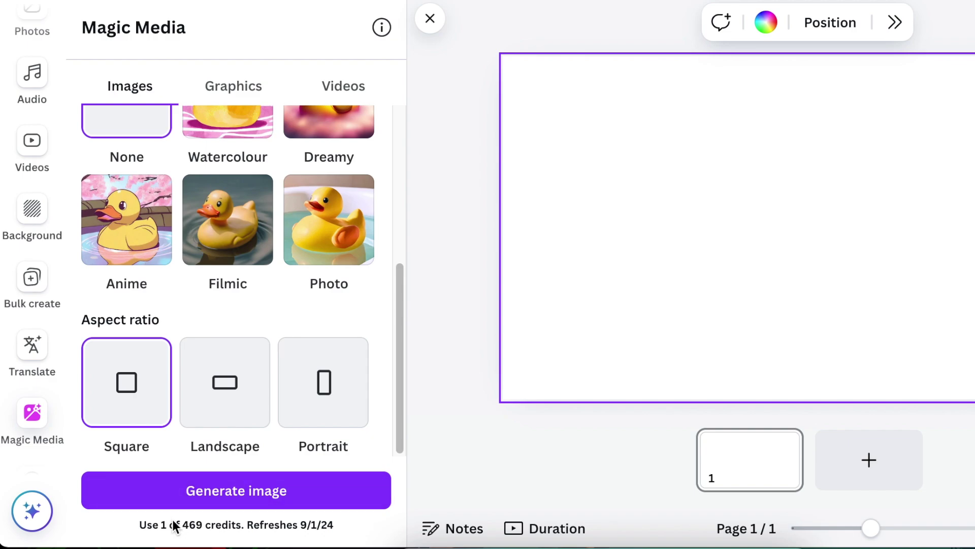
pyautogui.click(197, 500)
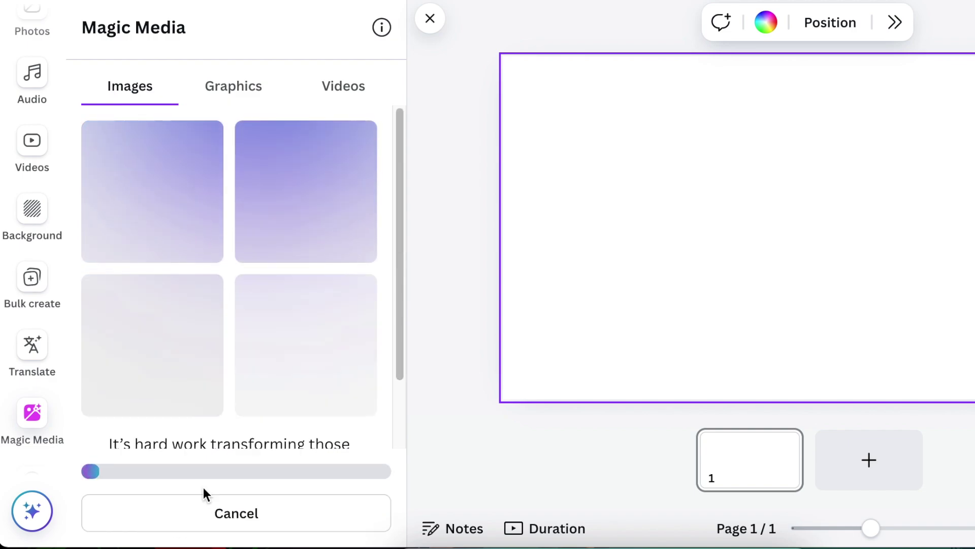
pyautogui.click(168, 216)
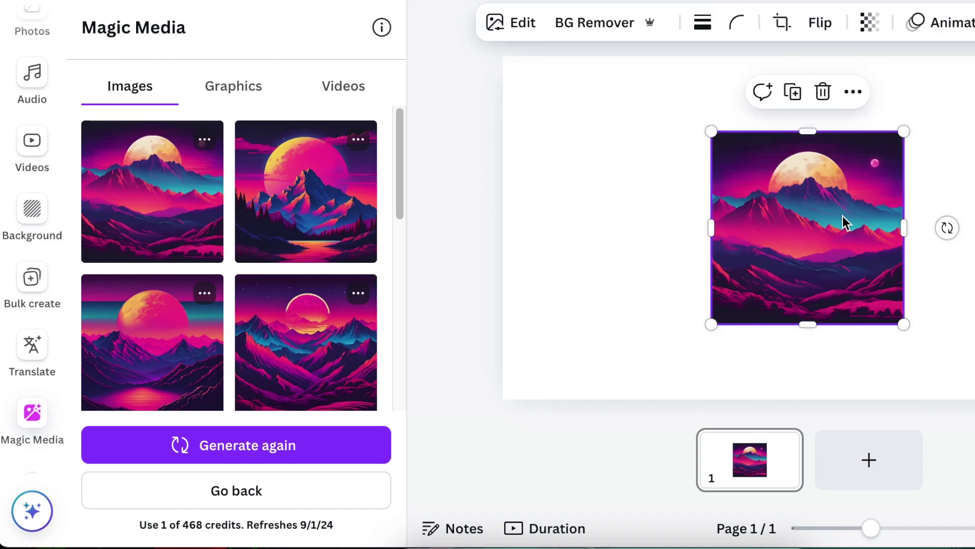